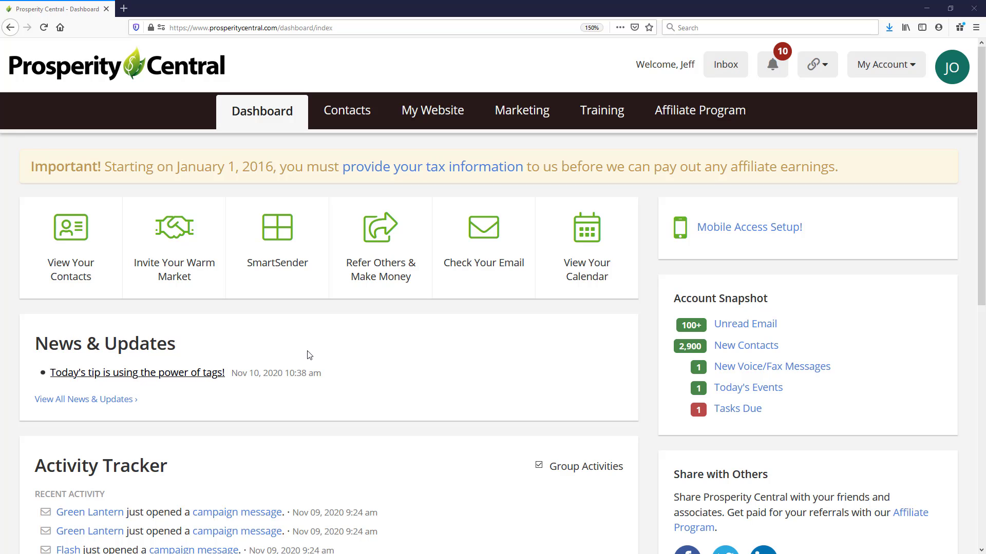
Open the Trackable Call page from the Marketing tools and review the available trackable calls
{"action": "left_click", "coordinate": [527, 117]}
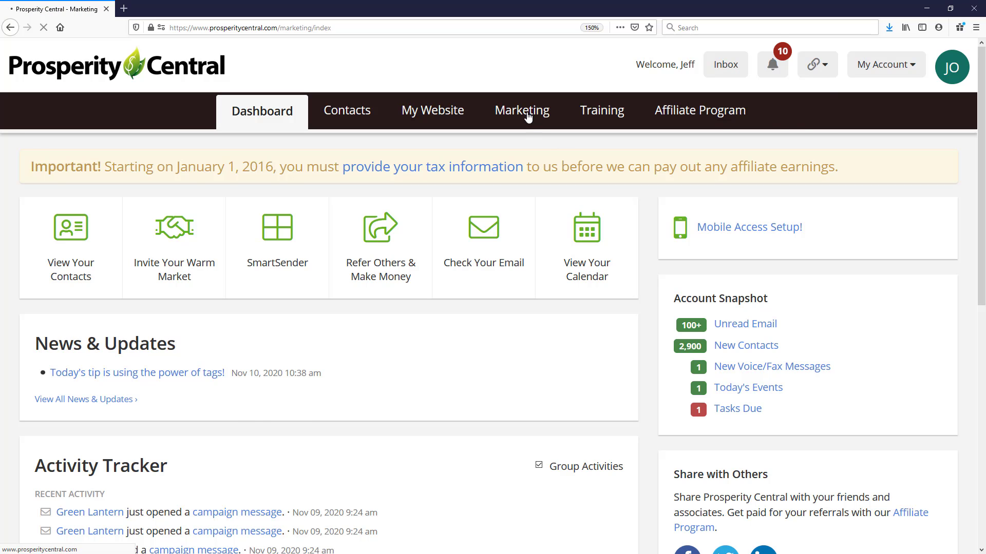
{"action": "scroll", "coordinate": [521, 189], "scroll_direction": "down", "scroll_amount": 3}
{"action": "scroll", "coordinate": [518, 190], "scroll_direction": "down", "scroll_amount": 5}
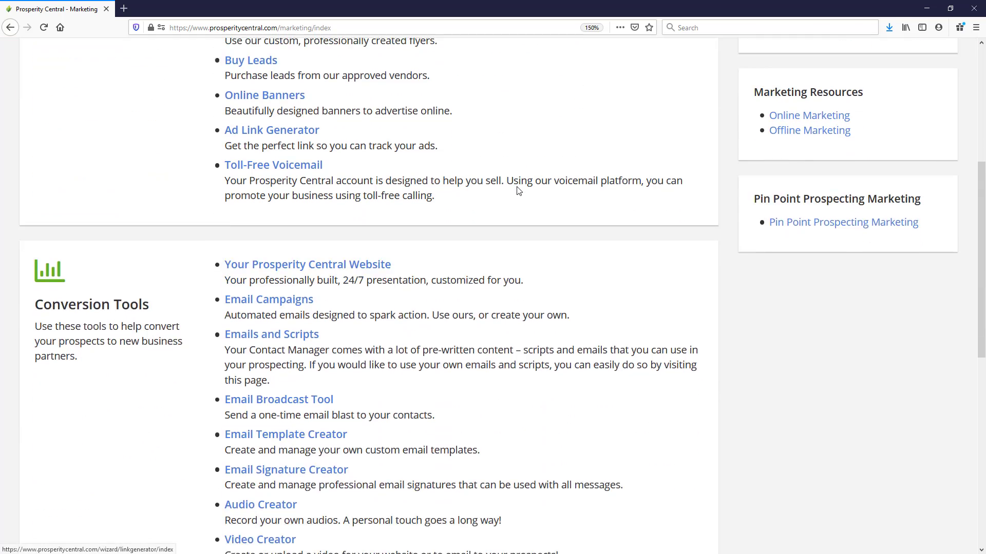
{"action": "scroll", "coordinate": [460, 293], "scroll_direction": "down", "scroll_amount": 2}
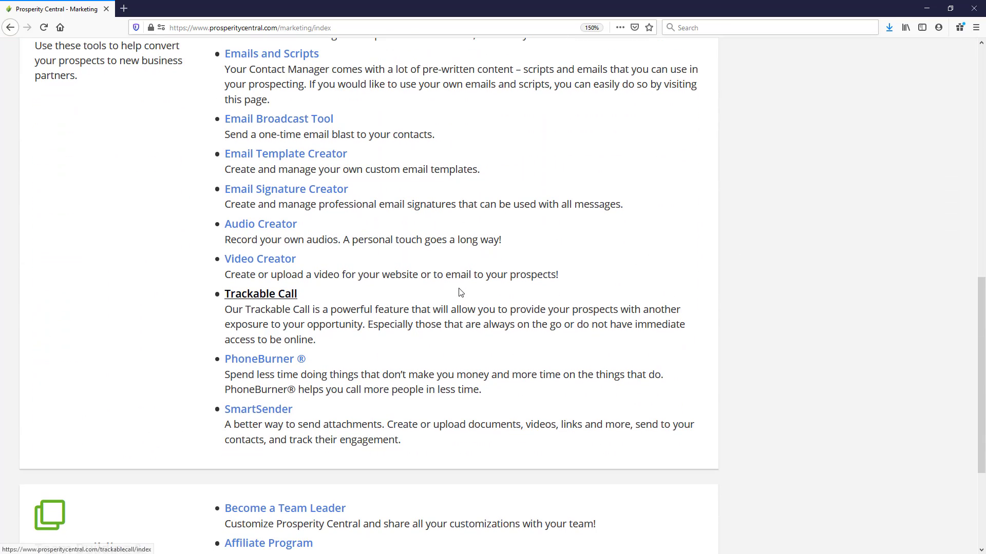
{"action": "left_click", "coordinate": [247, 297]}
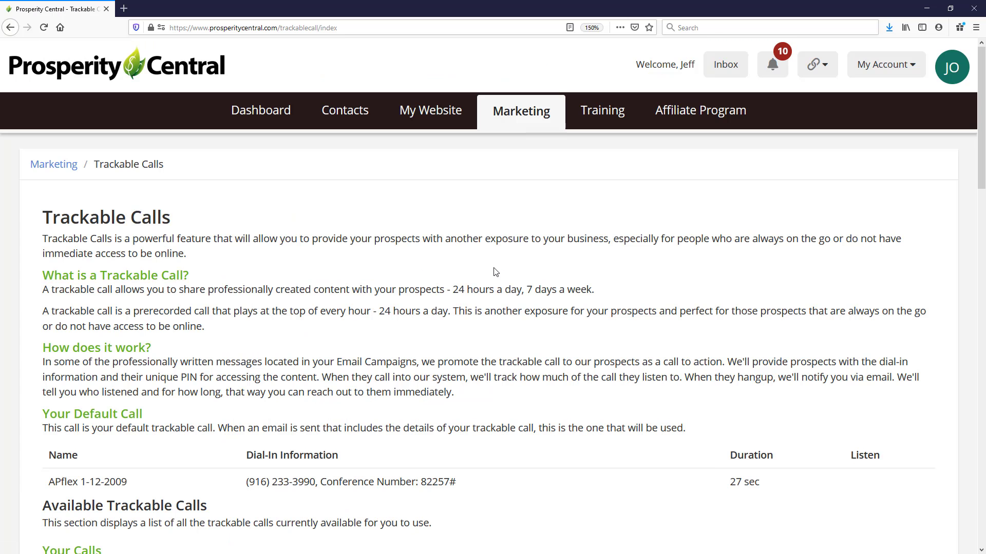
{"action": "scroll", "coordinate": [495, 272], "scroll_direction": "down", "scroll_amount": 3}
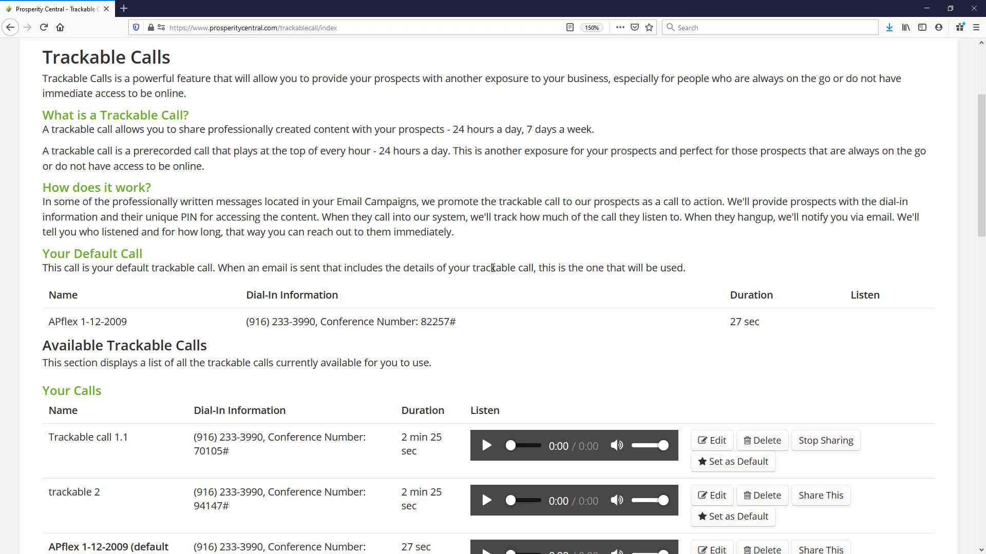
{"action": "scroll", "coordinate": [492, 267], "scroll_direction": "down", "scroll_amount": 3}
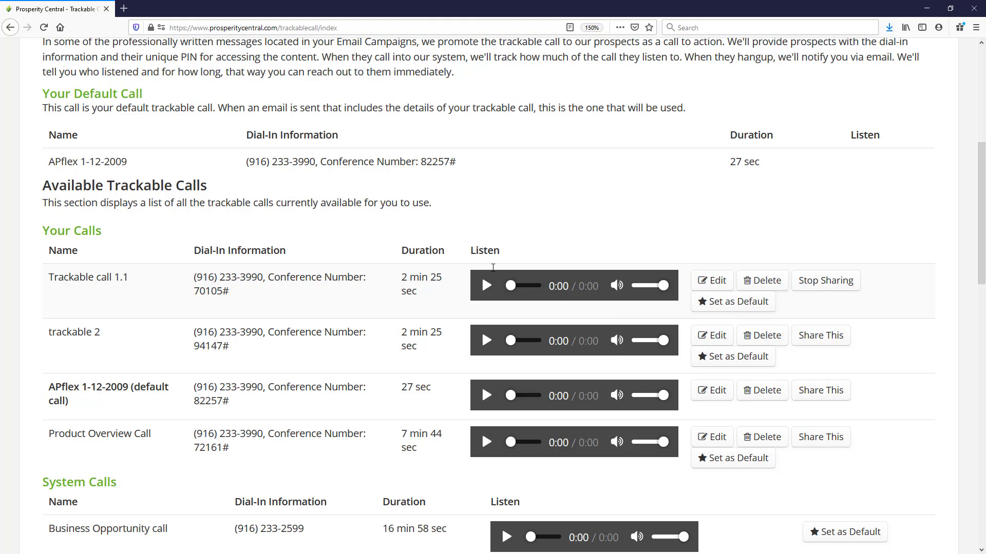
{"action": "scroll", "coordinate": [490, 268], "scroll_direction": "up", "scroll_amount": 8}
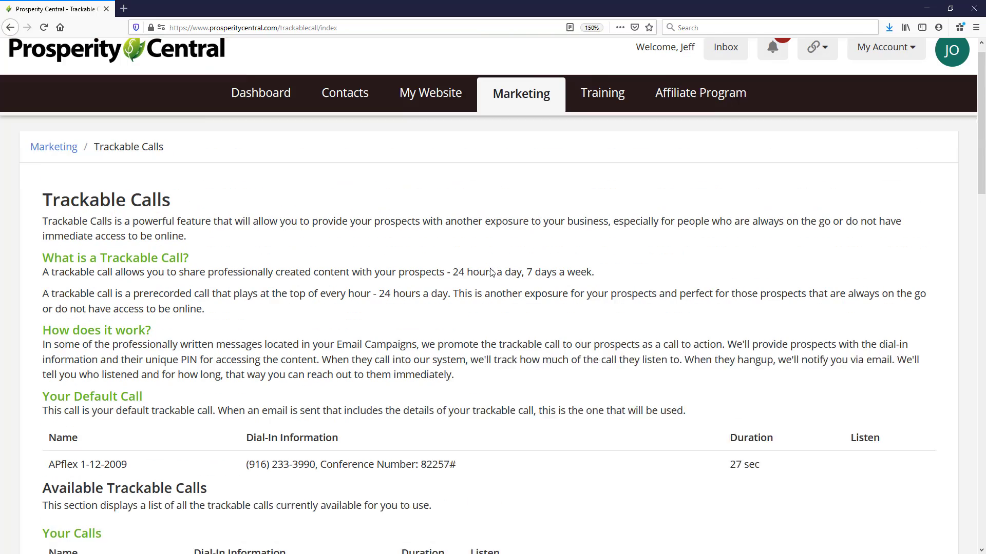
Return to Marketing, open Emails and Scripts, and look through the One-touch Emails list
{"action": "left_click", "coordinate": [522, 118]}
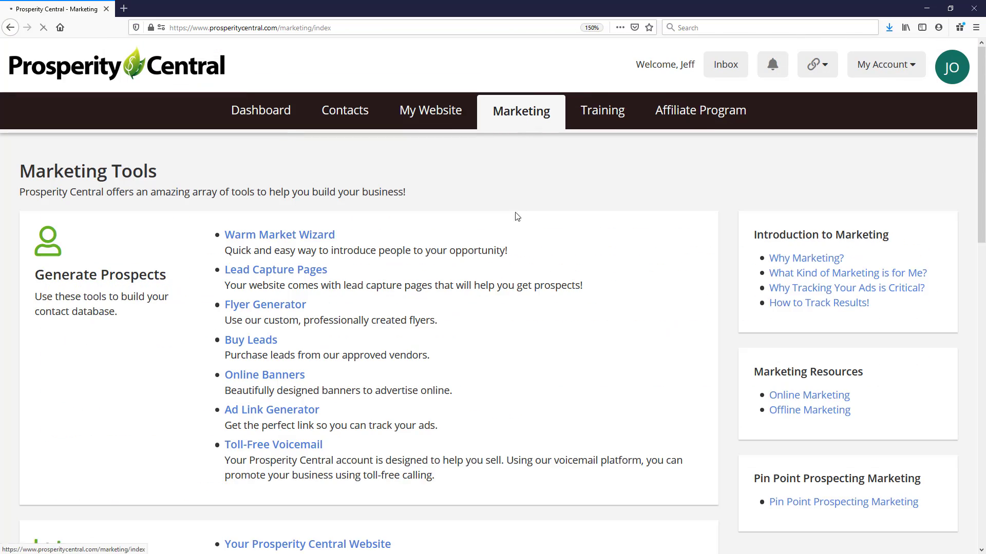
{"action": "scroll", "coordinate": [533, 247], "scroll_direction": "down", "scroll_amount": 6}
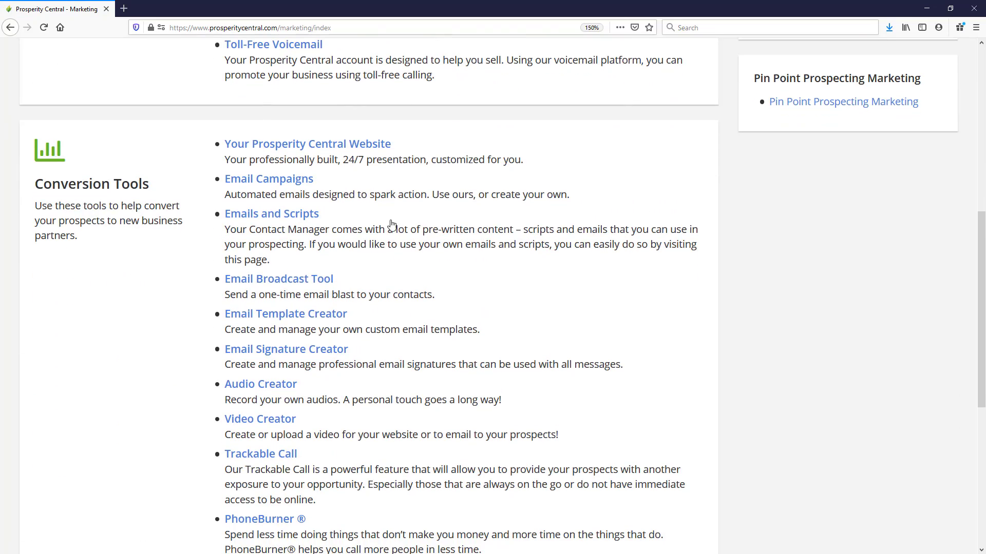
{"action": "left_click", "coordinate": [272, 220]}
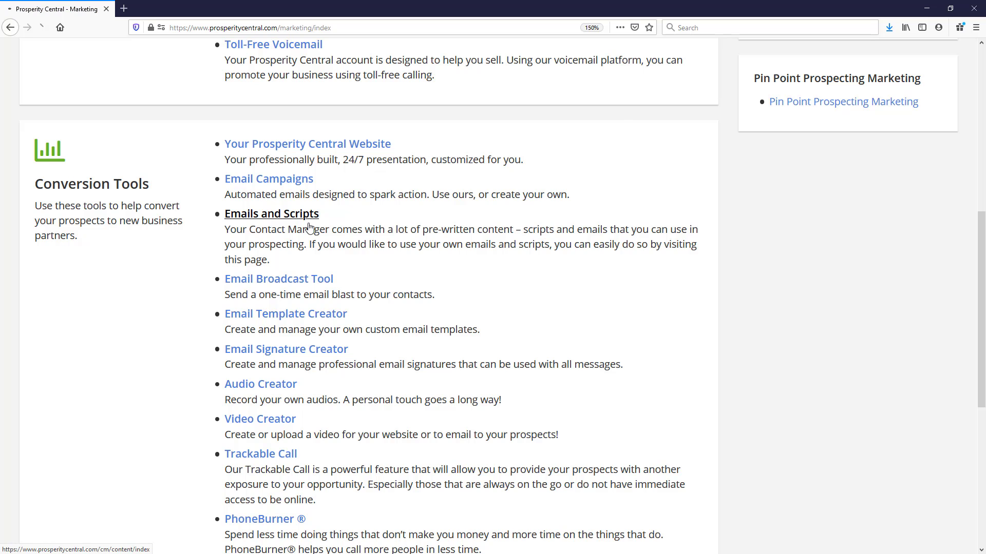
{"action": "scroll", "coordinate": [458, 229], "scroll_direction": "down", "scroll_amount": 5}
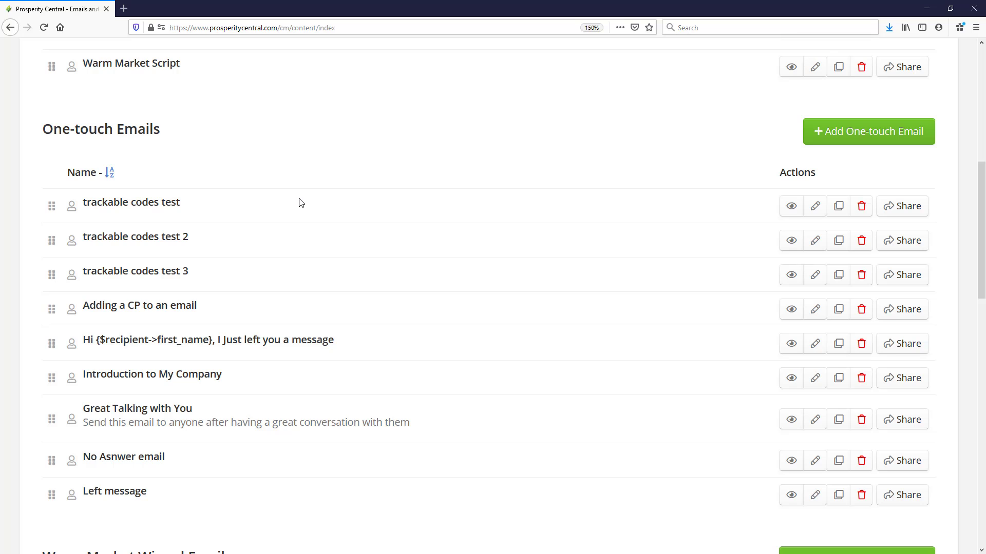
{"action": "scroll", "coordinate": [299, 202], "scroll_direction": "down", "scroll_amount": 3}
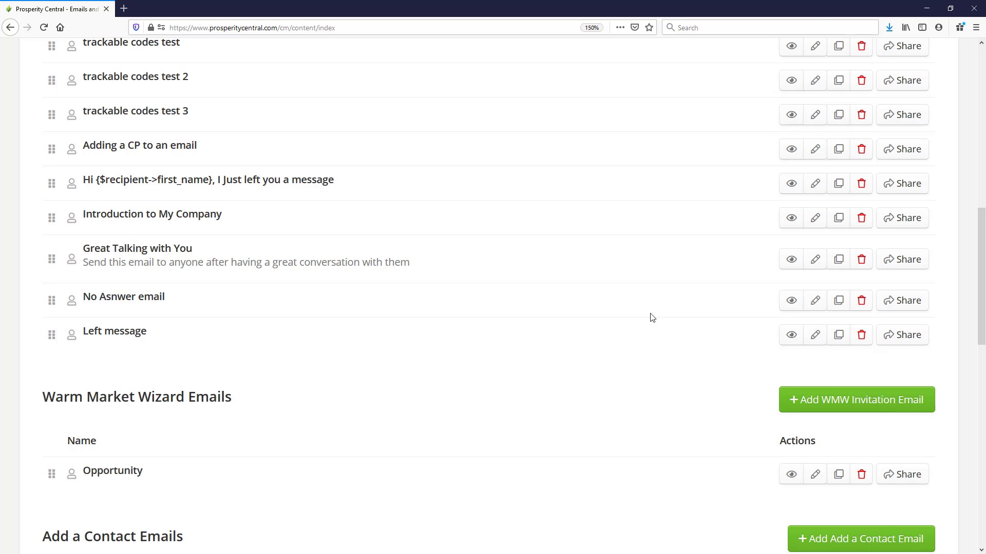
{"action": "scroll", "coordinate": [650, 317], "scroll_direction": "up", "scroll_amount": 5}
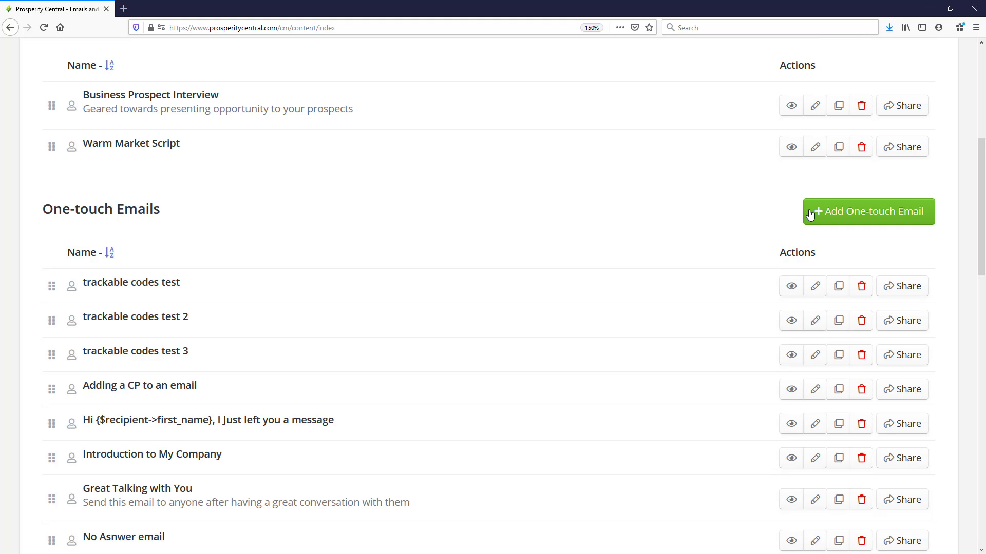
Add a new One-touch Email named "Trackable Product Call"
{"action": "left_click", "coordinate": [874, 213]}
{"action": "left_click", "coordinate": [137, 299]}
{"action": "left_click", "coordinate": [129, 314]}
{"action": "left_click", "coordinate": [122, 355]}
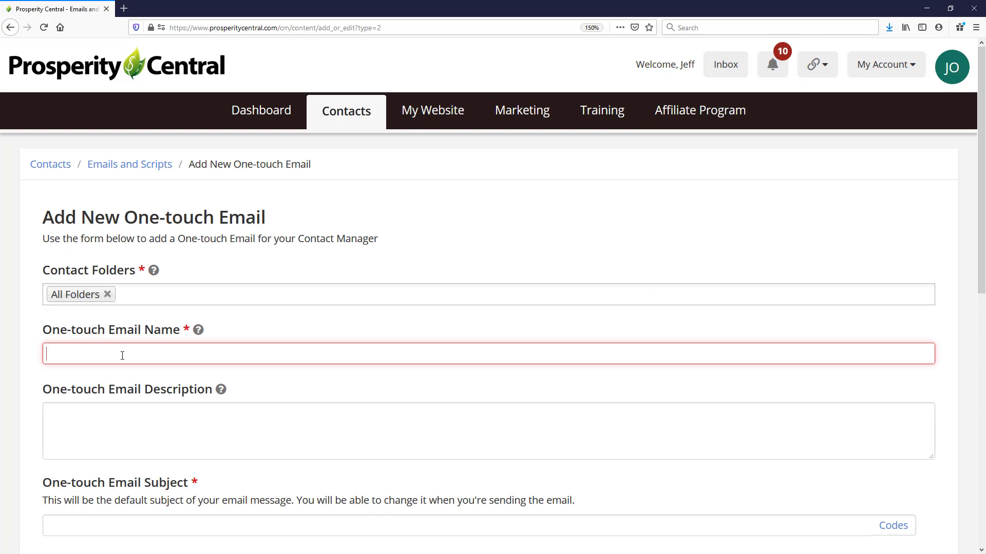
{"action": "type", "text": "Trackable Product Call"}
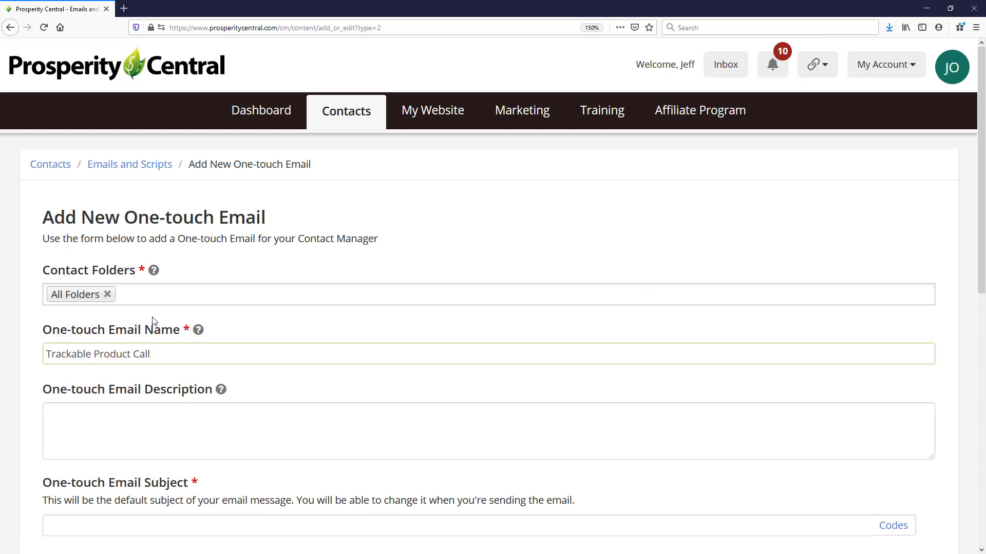
Set the email subject to "Don't miss this call!!!"
{"action": "scroll", "coordinate": [156, 318], "scroll_direction": "down", "scroll_amount": 5}
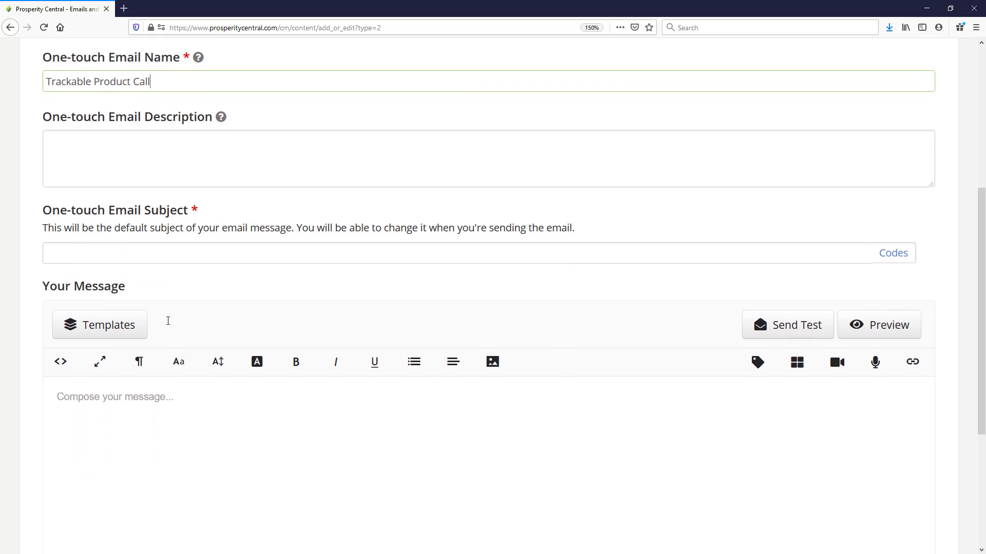
{"action": "left_click", "coordinate": [145, 207]}
{"action": "type", "text": "You are going to want to hear this message tongiht"}
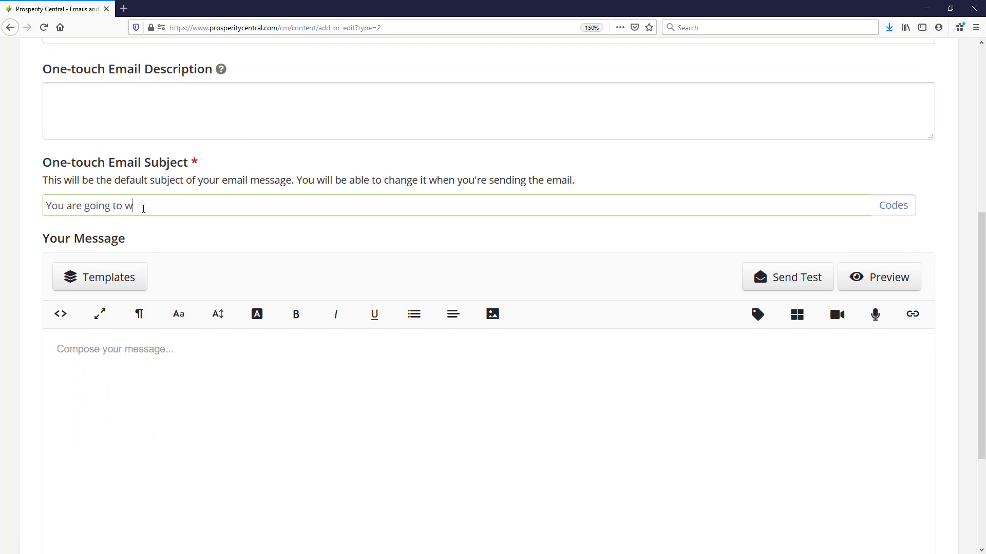
{"action": "key", "text": "BackSpace"}
{"action": "key", "text": "BackSpace"}
{"action": "key", "text": "BackSpace"}
{"action": "key", "text": "BackSpace"}
{"action": "key", "text": "BackSpace"}
{"action": "key", "text": "BackSpace"}
{"action": "key", "text": "BackSpace"}
{"action": "type", "text": "at the top of the hour"}
{"action": "left_click_drag", "start_coordinate": [356, 207], "coordinate": [33, 196]}
{"action": "type", "text": "Don't miss this call!!!"}
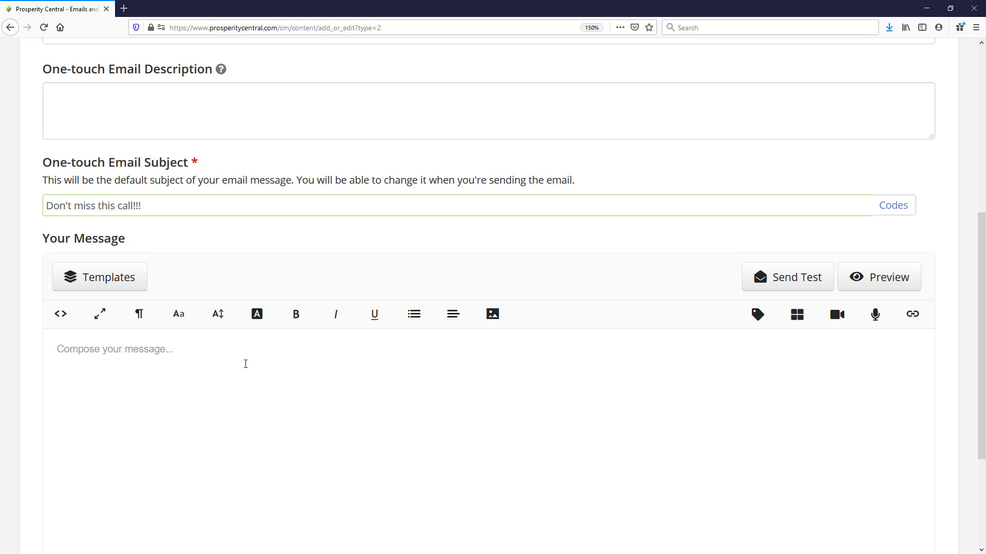
Start the message with "Hey", the Recipient's First Name code and a comma, then begin a new paragraph
{"action": "scroll", "coordinate": [234, 358], "scroll_direction": "down", "scroll_amount": 5}
{"action": "left_click", "coordinate": [137, 210]}
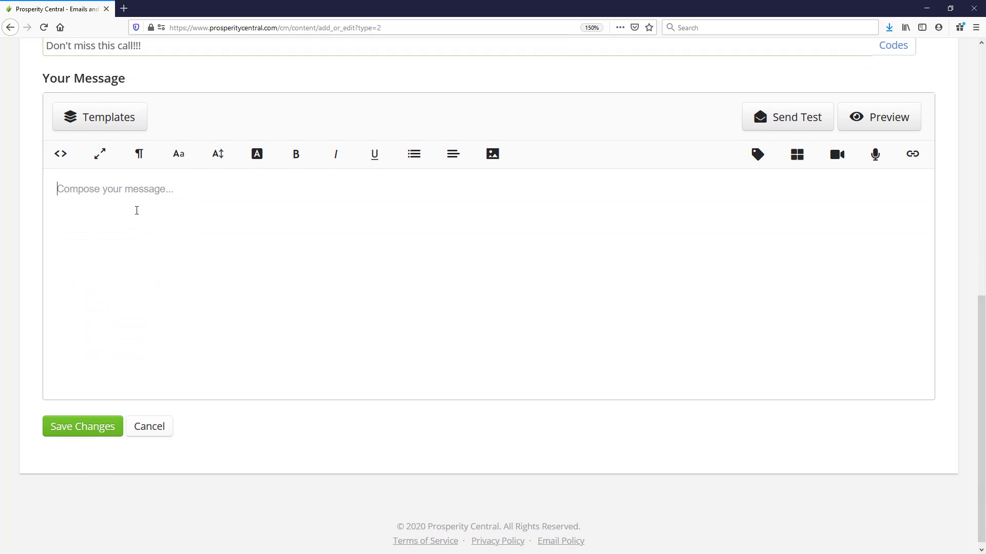
{"action": "type", "text": "Hey"}
{"action": "left_click", "coordinate": [757, 154]}
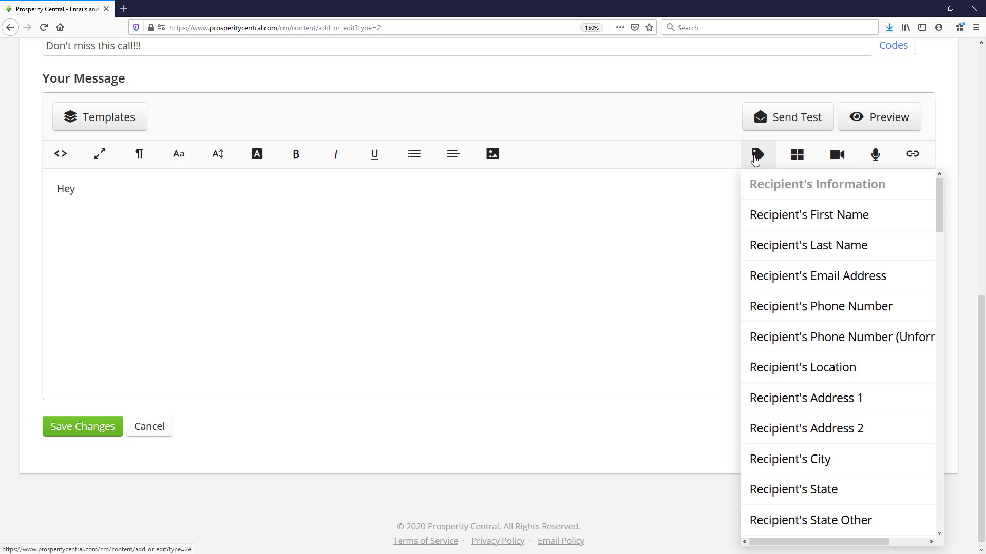
{"action": "left_click", "coordinate": [767, 216]}
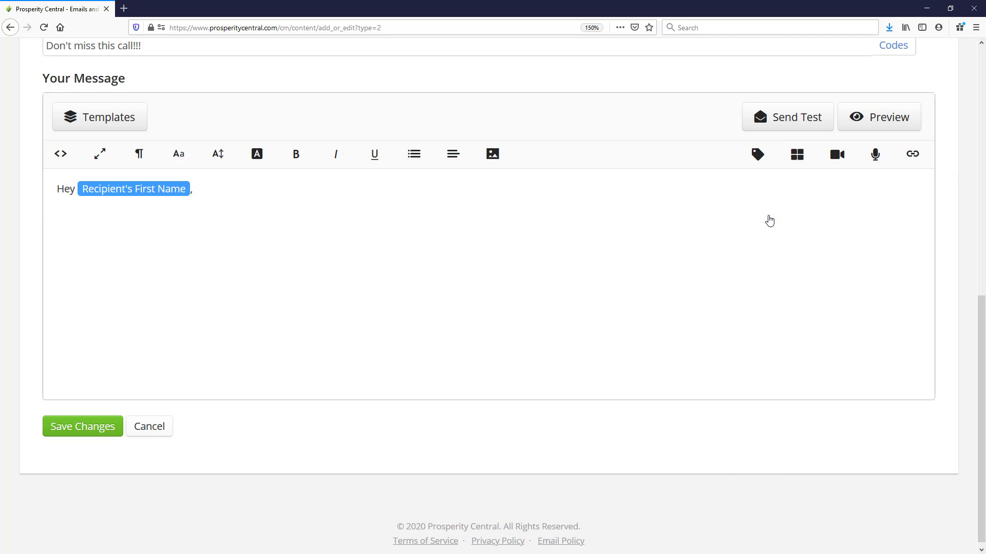
{"action": "type", "text": ","}
{"action": "key", "text": "Return"}
Write "You are not going to want to miss this great call. Make sure you join at the top of the hour. Here are the details:" followed by "Number:" and "Access Code:" lines
{"action": "type", "text": "You are not going to want to miss this great call. Make sure you join at the top of the hour. Here are the details:"}
{"action": "key", "text": "Return"}
{"action": "type", "text": "Number:"}
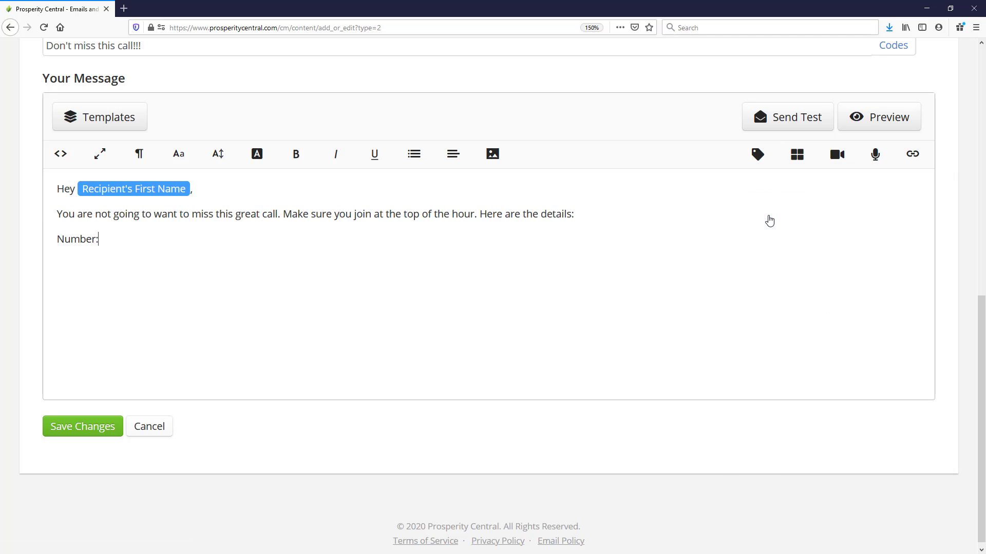
{"action": "key", "text": "shift+Return"}
{"action": "type", "text": "Access Code:"}
Insert the Trackable Call - Number code after "Number:" and the Trackable Call - PIN code after "Access Code:"
{"action": "left_click", "coordinate": [143, 243]}
{"action": "left_click", "coordinate": [758, 154]}
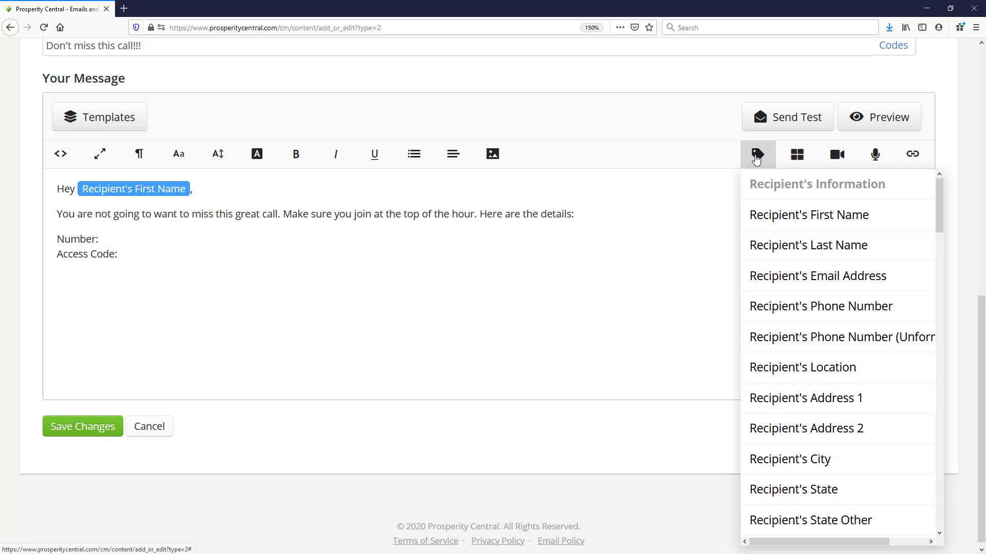
{"action": "scroll", "coordinate": [816, 250], "scroll_direction": "down", "scroll_amount": 15}
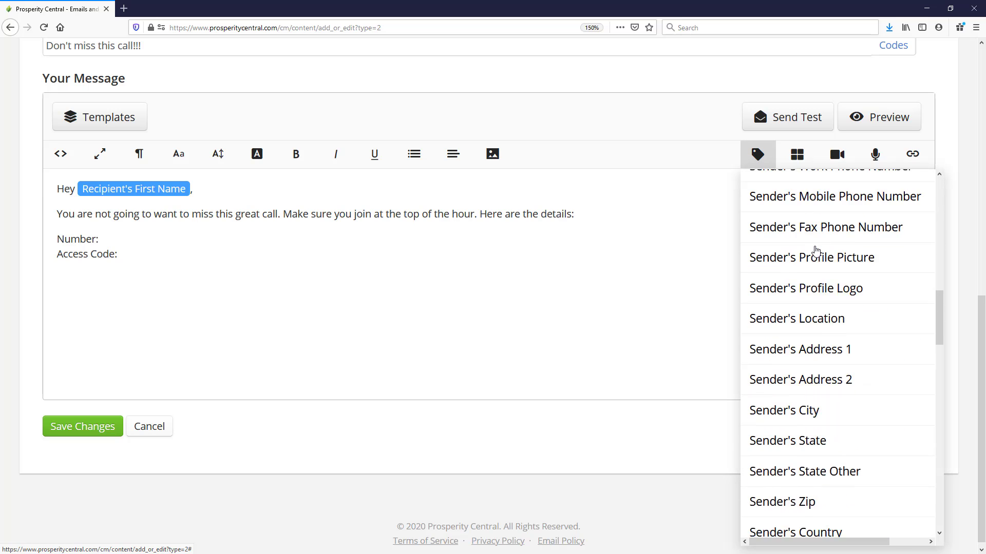
{"action": "scroll", "coordinate": [817, 250], "scroll_direction": "down", "scroll_amount": 10}
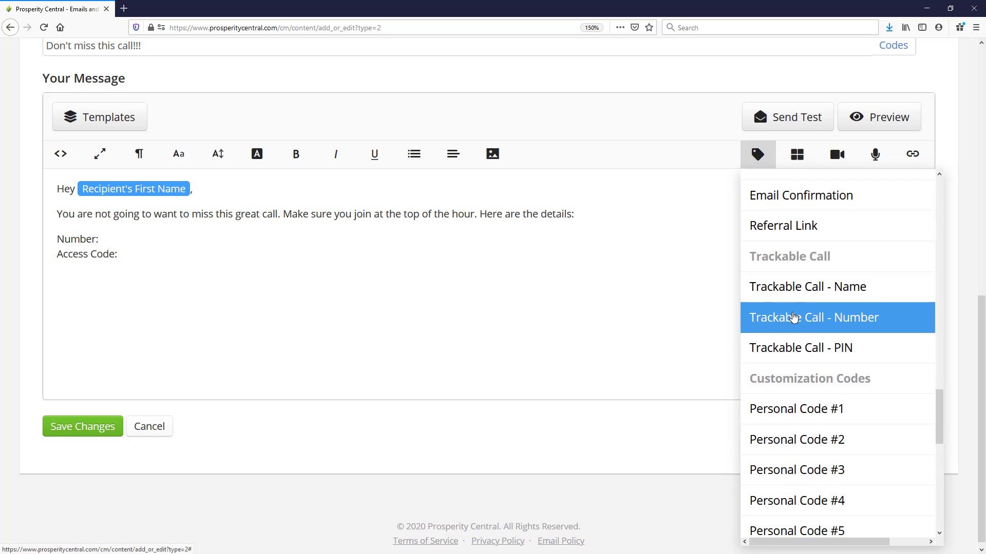
{"action": "left_click", "coordinate": [793, 318]}
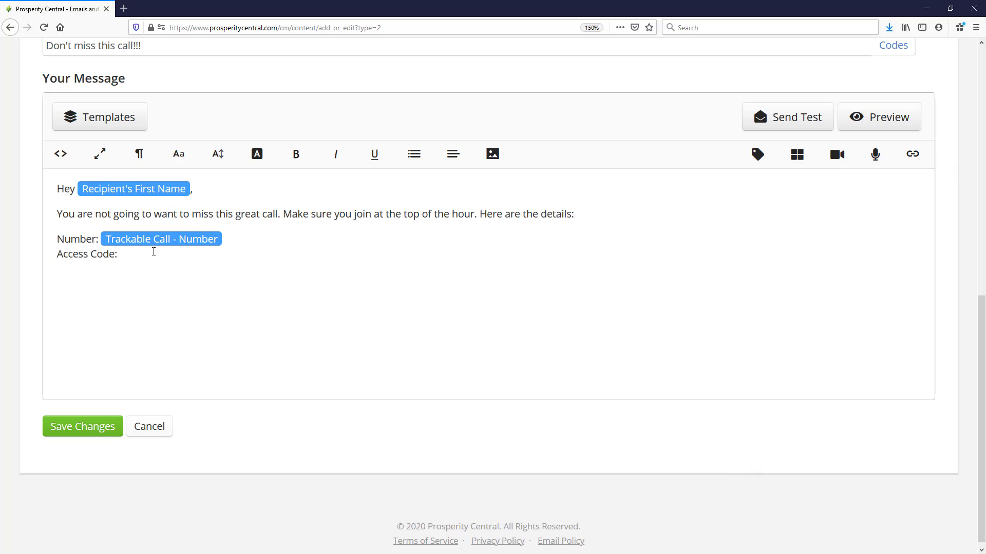
{"action": "left_click", "coordinate": [758, 154]}
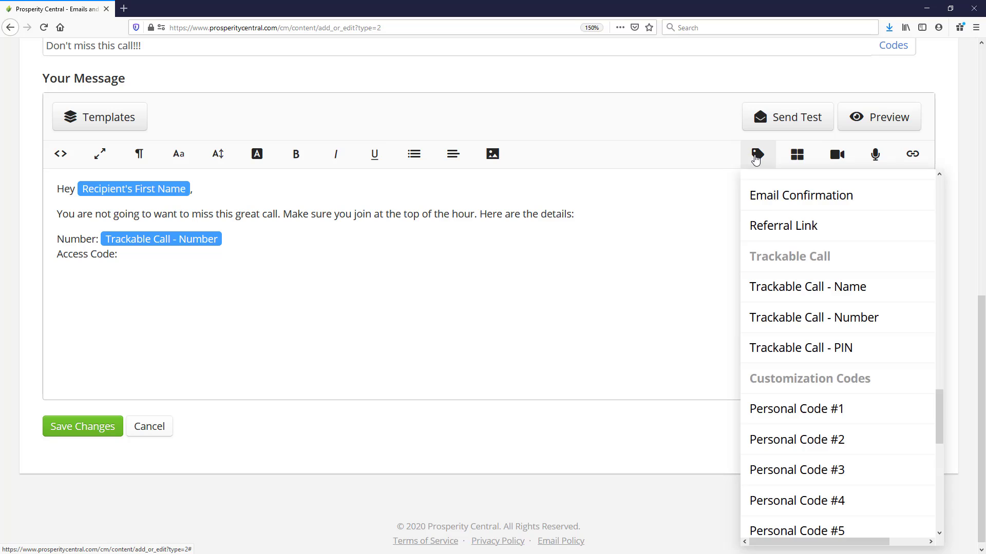
{"action": "left_click", "coordinate": [800, 348]}
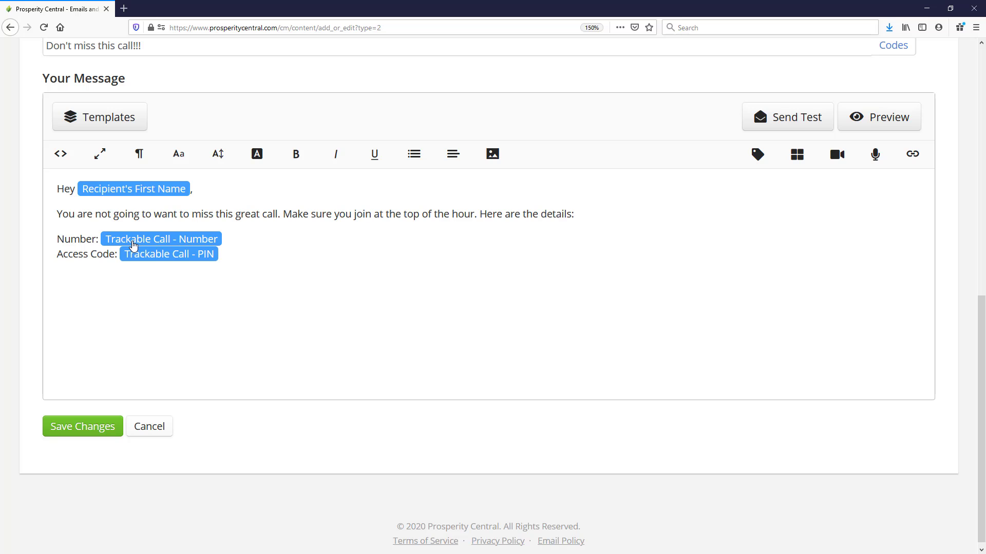
Open the Marketing tools in a new tab and go to the Trackable Call page
{"action": "scroll", "coordinate": [334, 321], "scroll_direction": "up", "scroll_amount": 10}
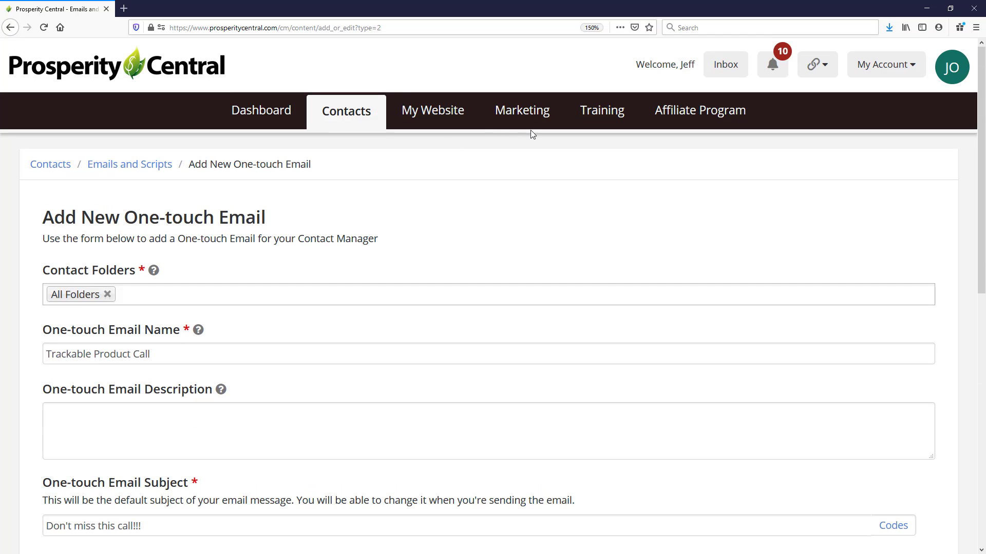
{"action": "middle_click", "coordinate": [527, 114]}
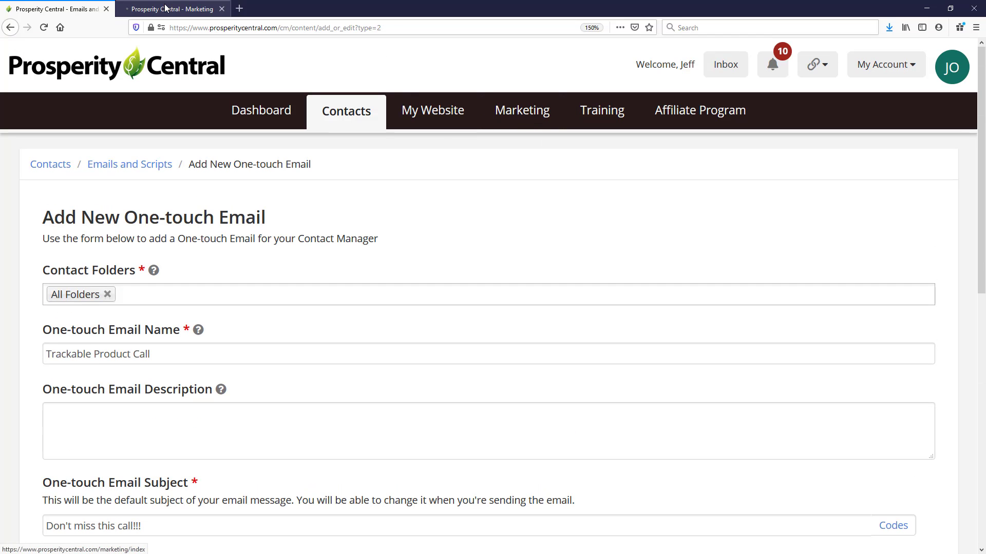
{"action": "left_click", "coordinate": [166, 9]}
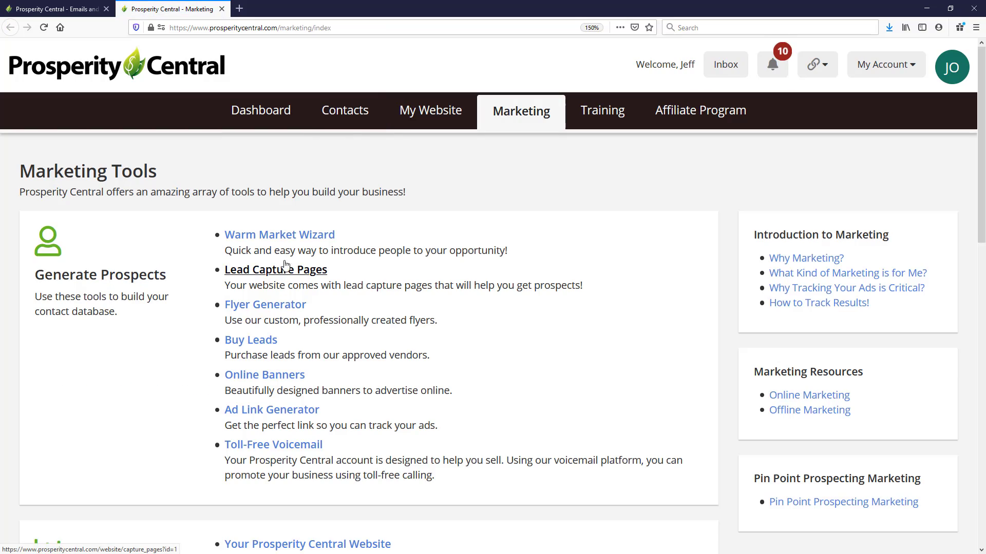
{"action": "scroll", "coordinate": [288, 241], "scroll_direction": "down", "scroll_amount": 12}
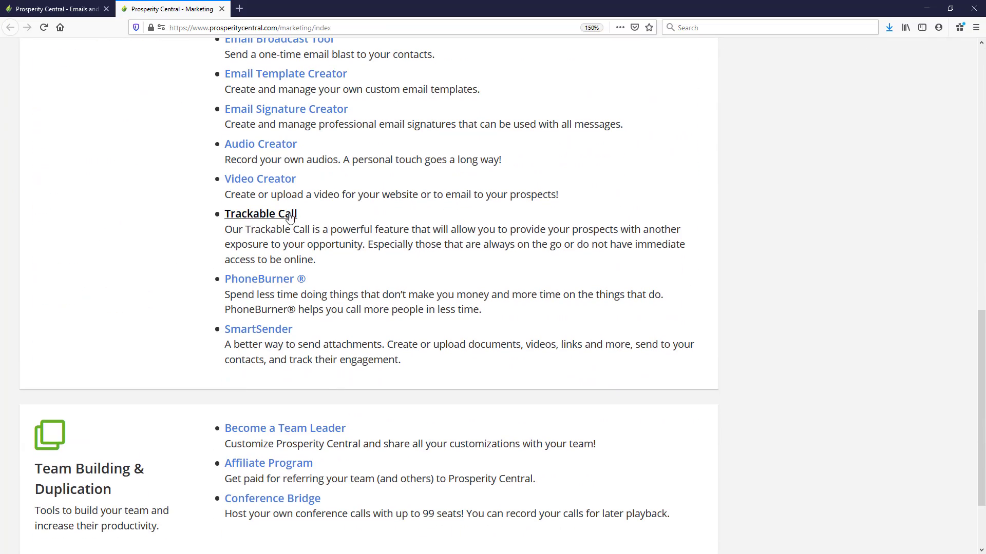
{"action": "left_click", "coordinate": [290, 216]}
Set Product Overview Call as the default trackable call
{"action": "scroll", "coordinate": [385, 242], "scroll_direction": "down", "scroll_amount": 5}
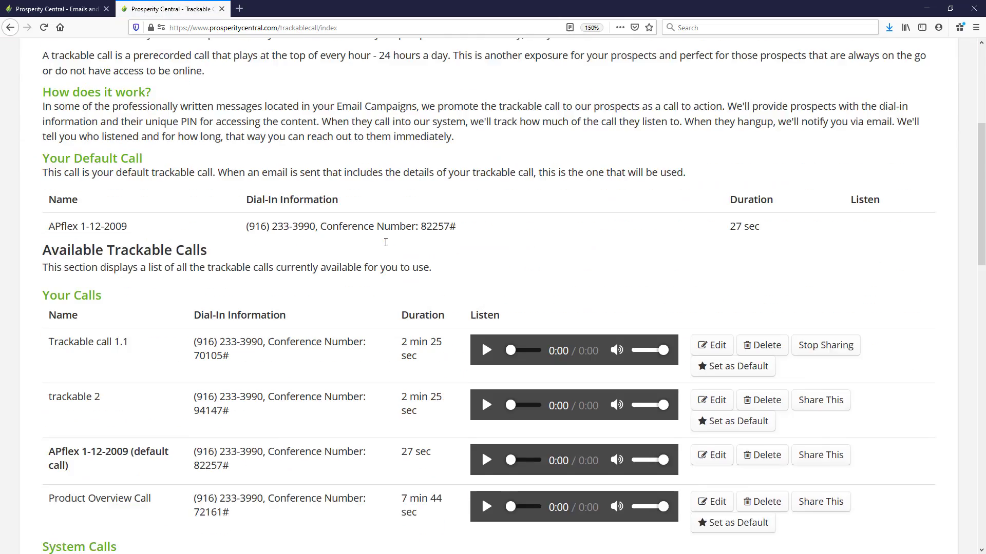
{"action": "scroll", "coordinate": [386, 243], "scroll_direction": "down", "scroll_amount": 5}
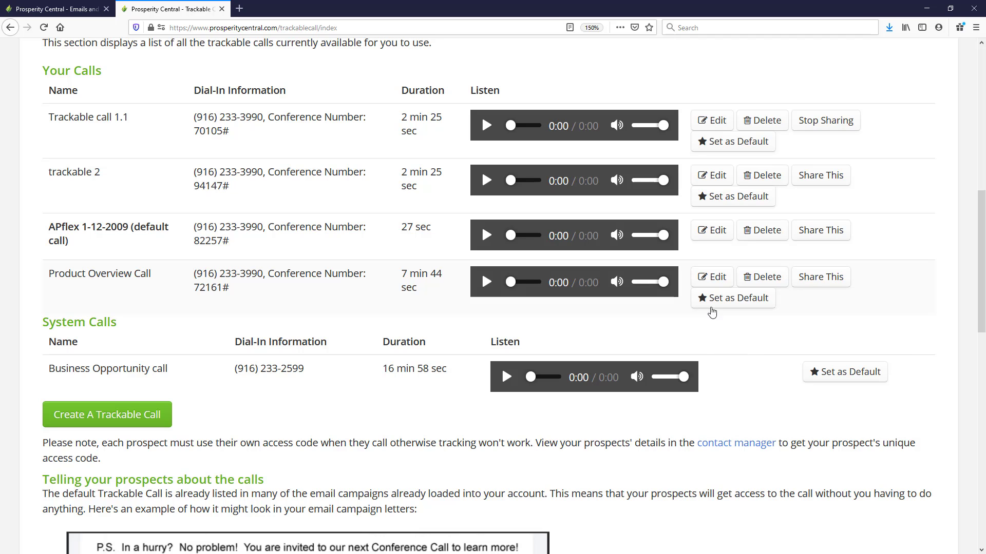
{"action": "left_click", "coordinate": [740, 307]}
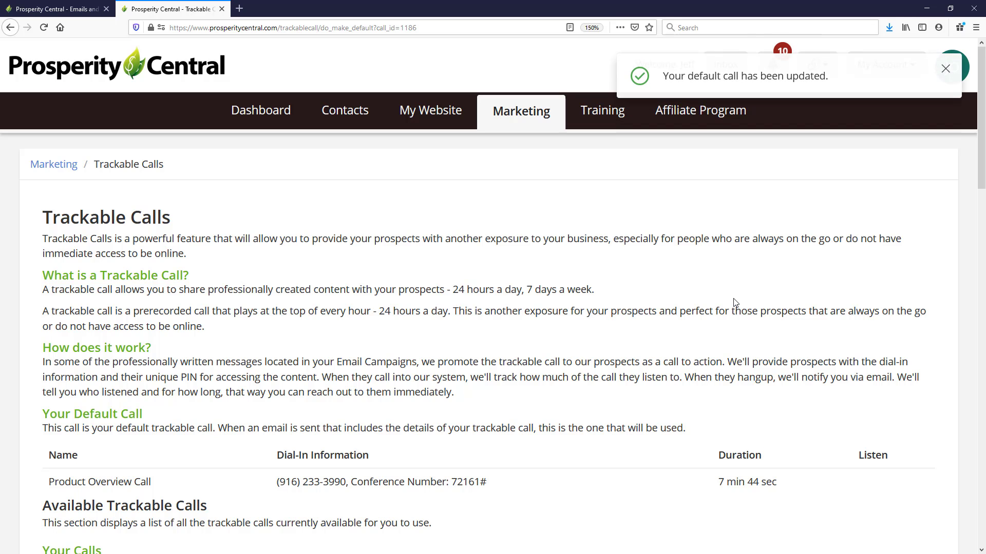
Review the dial-in information of the available trackable calls and compare it with the codes in the email draft
{"action": "scroll", "coordinate": [735, 306], "scroll_direction": "down", "scroll_amount": 8}
{"action": "scroll", "coordinate": [735, 304], "scroll_direction": "down", "scroll_amount": 1}
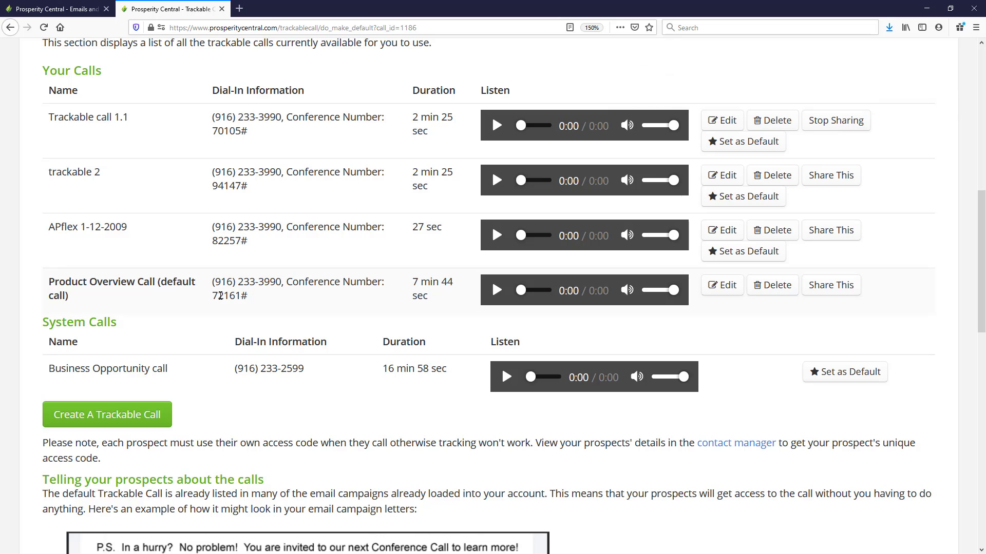
{"action": "triple_click", "coordinate": [244, 294]}
{"action": "left_click", "coordinate": [282, 260]}
{"action": "left_click_drag", "start_coordinate": [246, 241], "coordinate": [212, 226]}
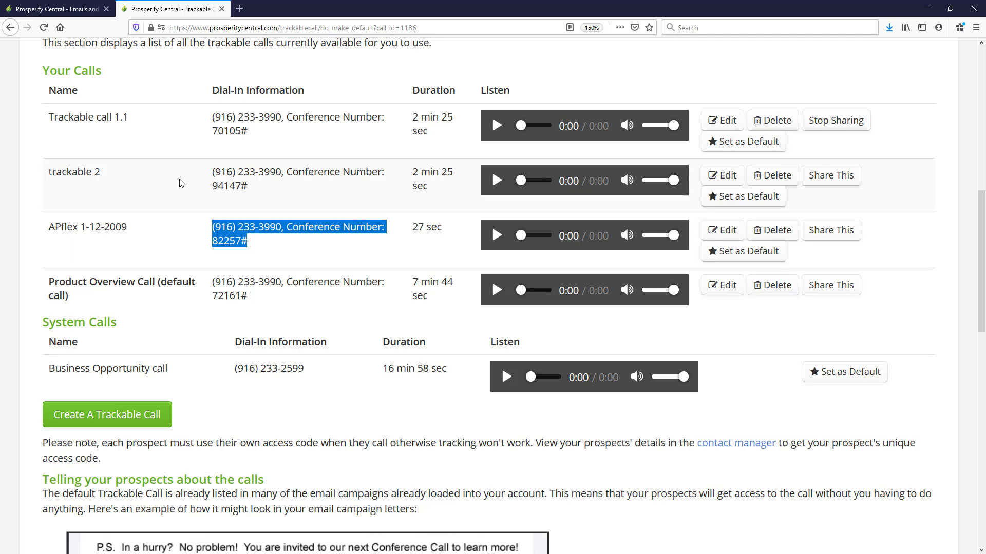
{"action": "left_click", "coordinate": [76, 10]}
{"action": "scroll", "coordinate": [383, 317], "scroll_direction": "down", "scroll_amount": 10}
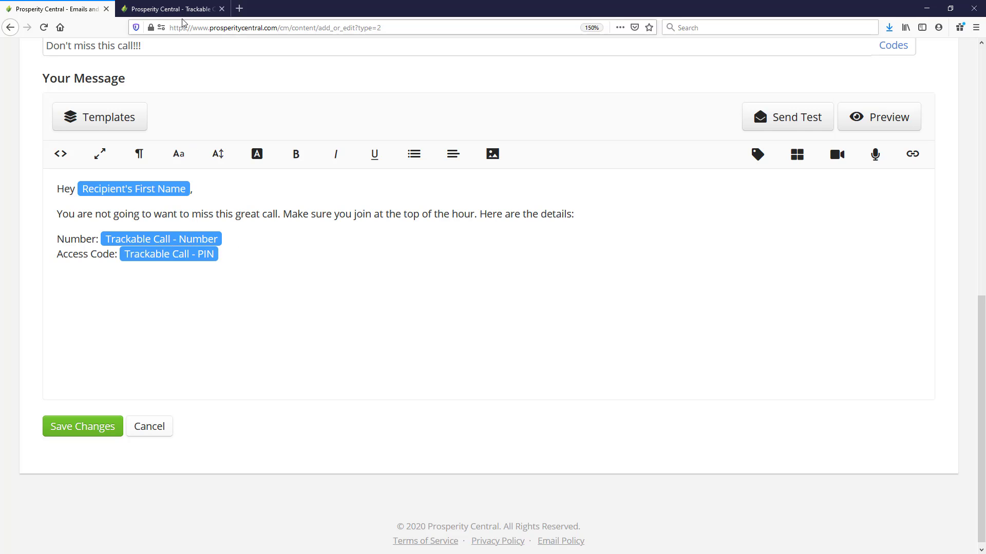
{"action": "left_click", "coordinate": [169, 9]}
{"action": "left_click", "coordinate": [686, 314]}
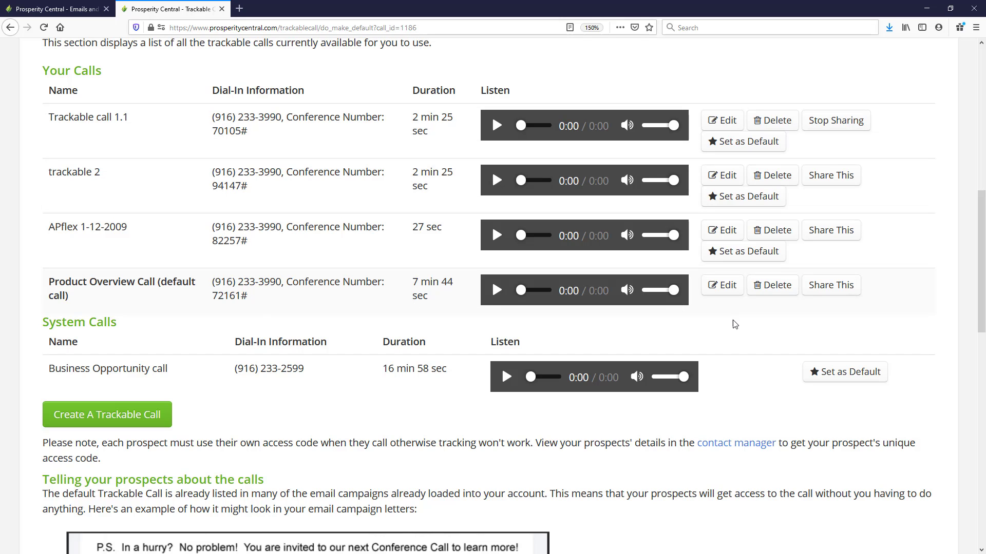
{"action": "scroll", "coordinate": [713, 315], "scroll_direction": "up", "scroll_amount": 6}
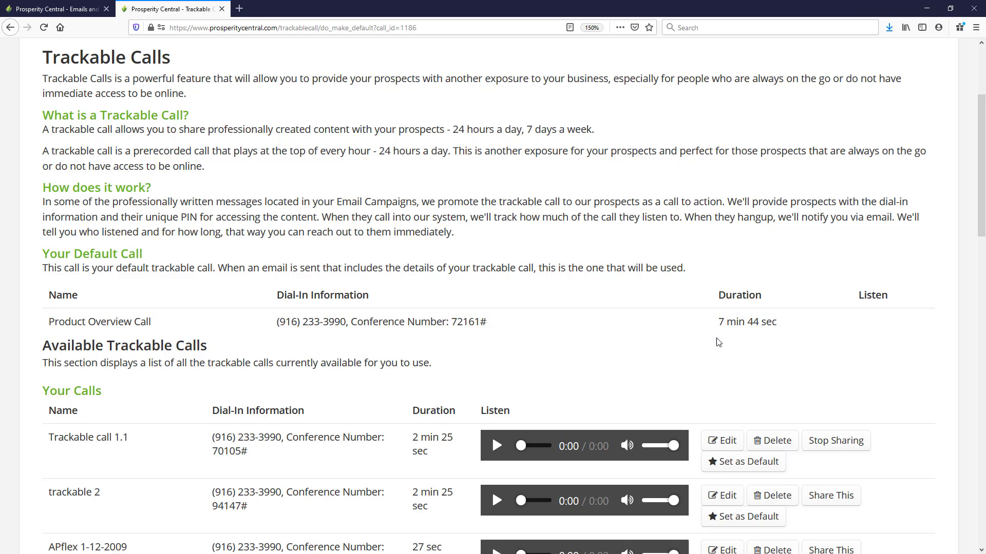
{"action": "scroll", "coordinate": [726, 342], "scroll_direction": "down", "scroll_amount": 3}
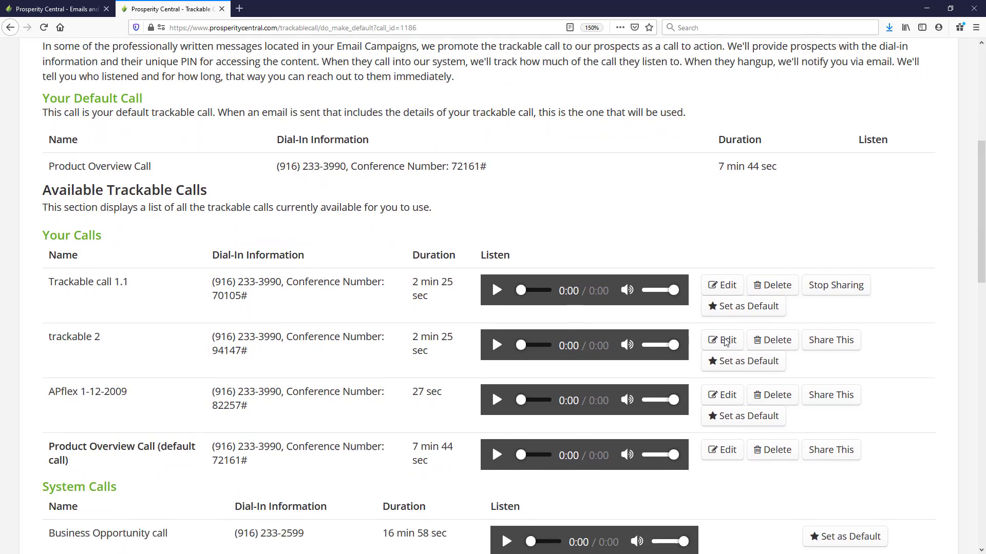
{"action": "left_click", "coordinate": [80, 16]}
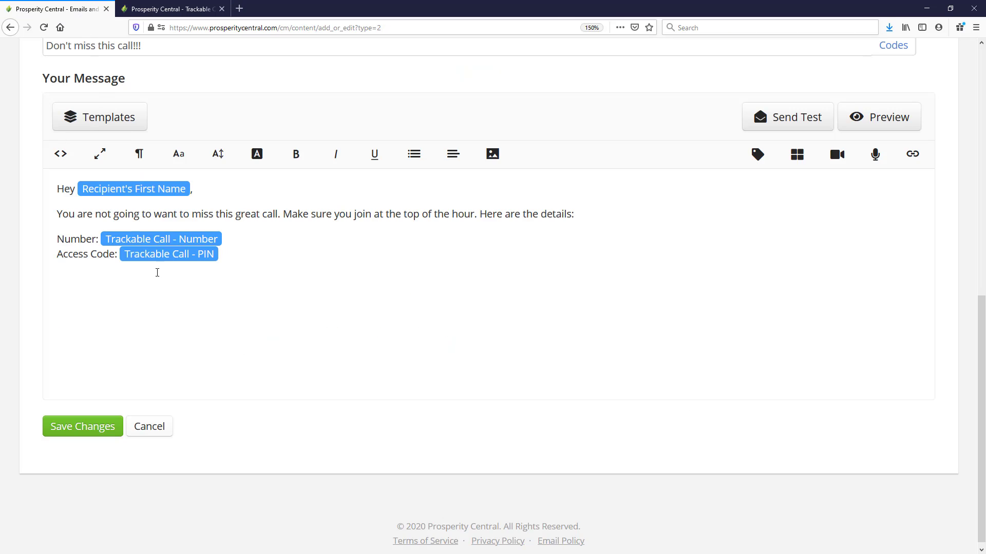
Add the lines "I think you will love this," and "Give me a call once it wraps up," below the access code
{"action": "left_click", "coordinate": [260, 276]}
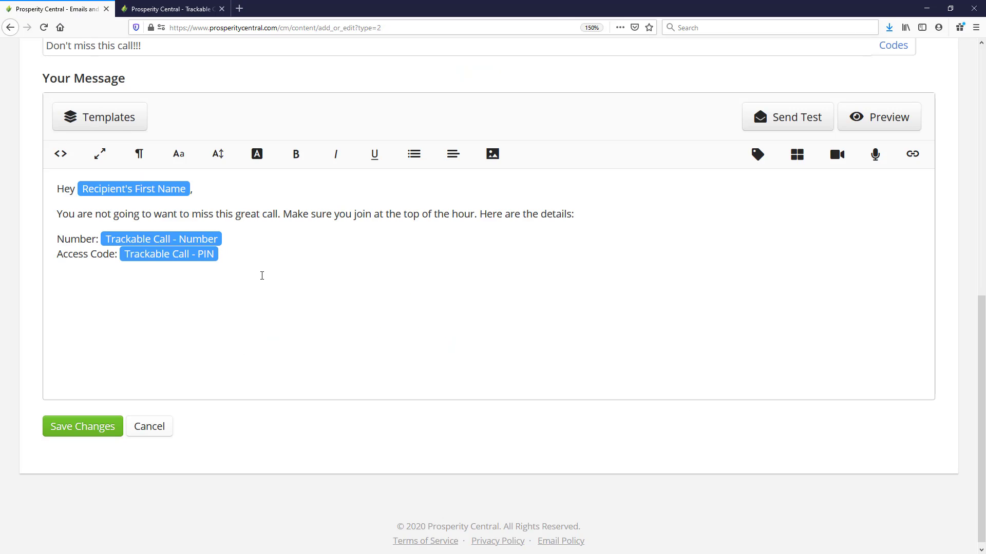
{"action": "type", "text": "I think you will love this,"}
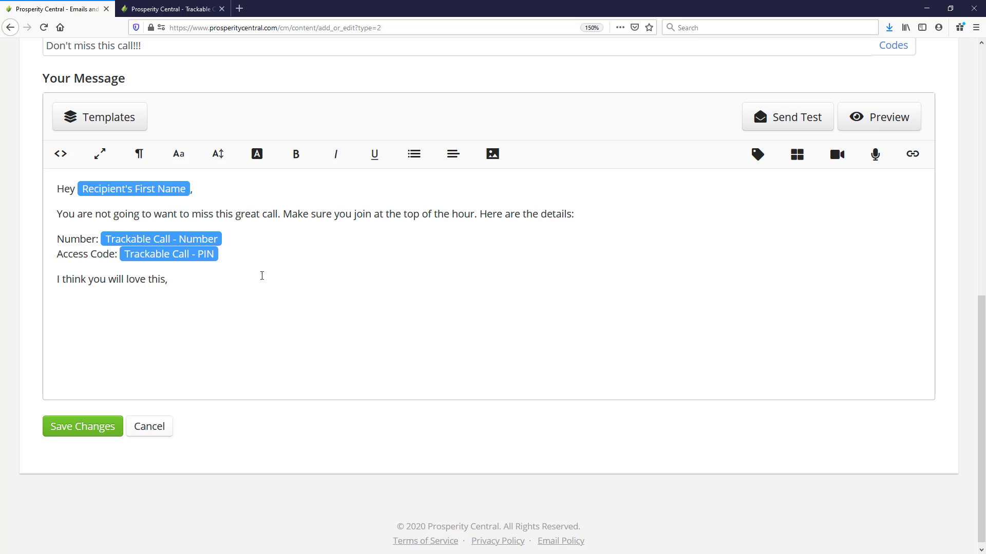
{"action": "key", "text": "Return"}
{"action": "type", "text": "Give me a call once it wraps up,"}
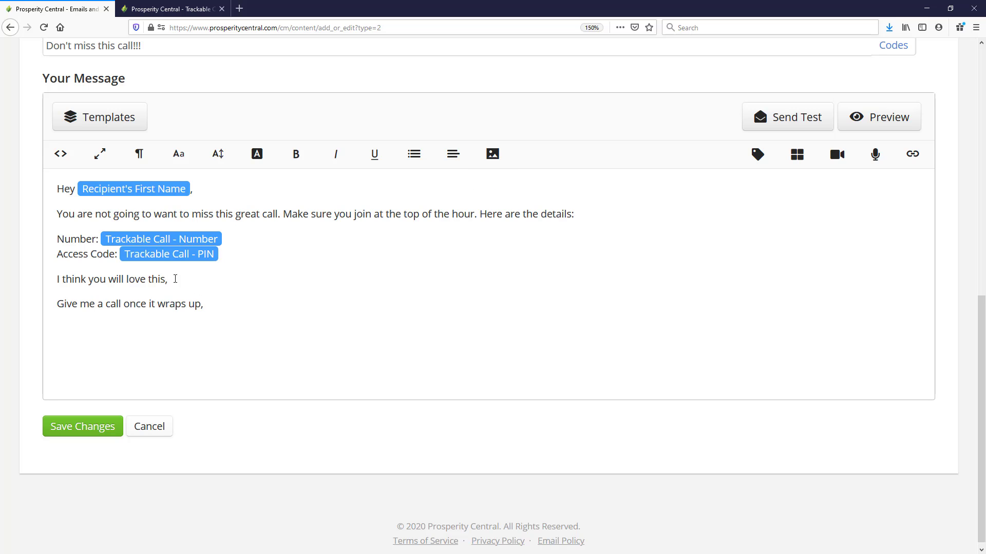
Insert the First Email Sig code on a new line at the end of the message and save the One-touch Email
{"action": "key", "text": "Return"}
{"action": "left_click", "coordinate": [758, 154]}
{"action": "left_click", "coordinate": [724, 493]}
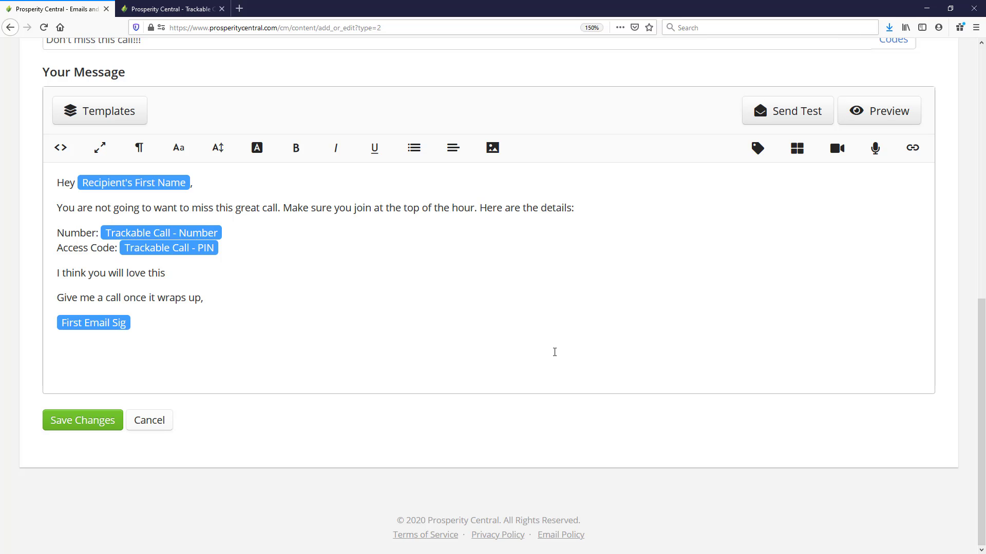
{"action": "left_click", "coordinate": [88, 427]}
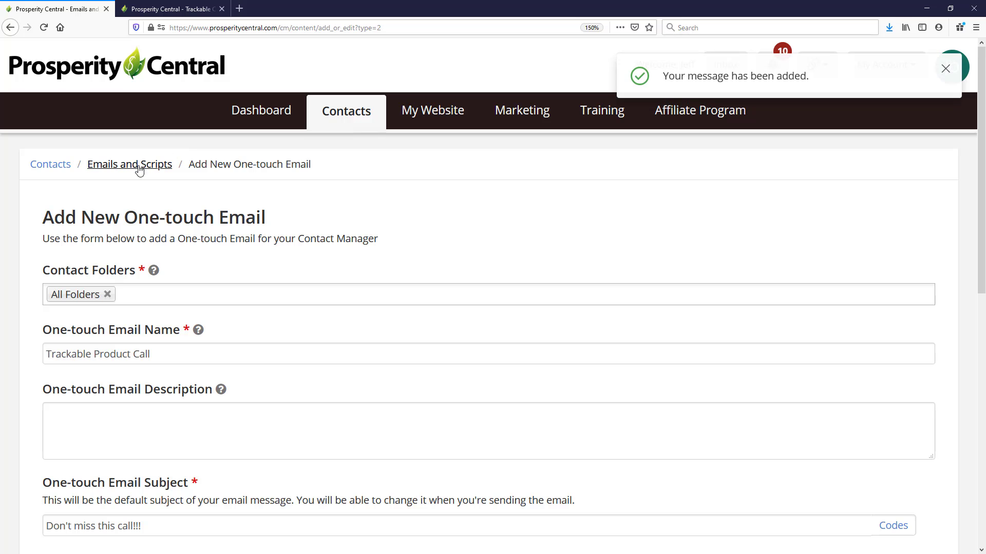
Return to Emails and Scripts and locate Trackable Product Call in the One-touch Emails list
{"action": "left_click", "coordinate": [138, 165]}
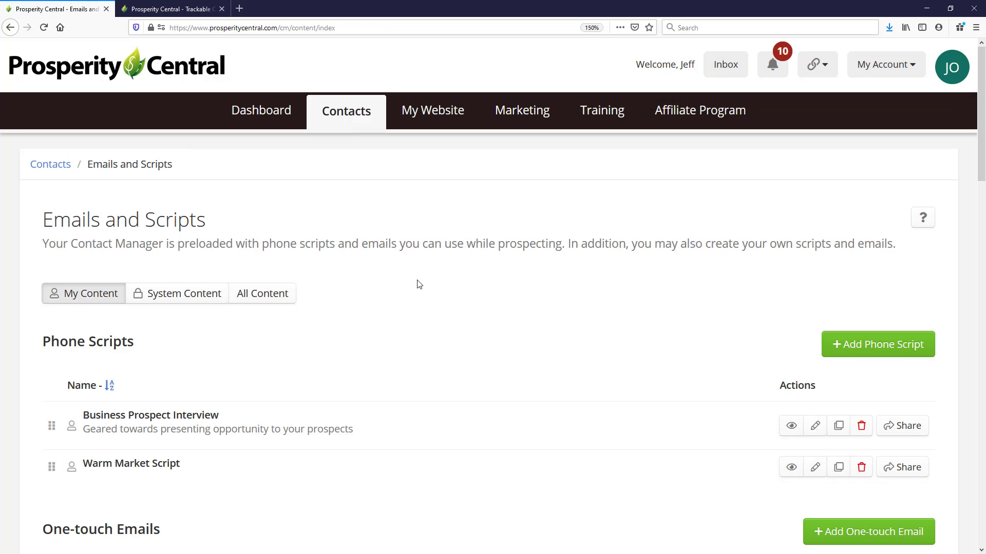
{"action": "scroll", "coordinate": [418, 284], "scroll_direction": "down", "scroll_amount": 10}
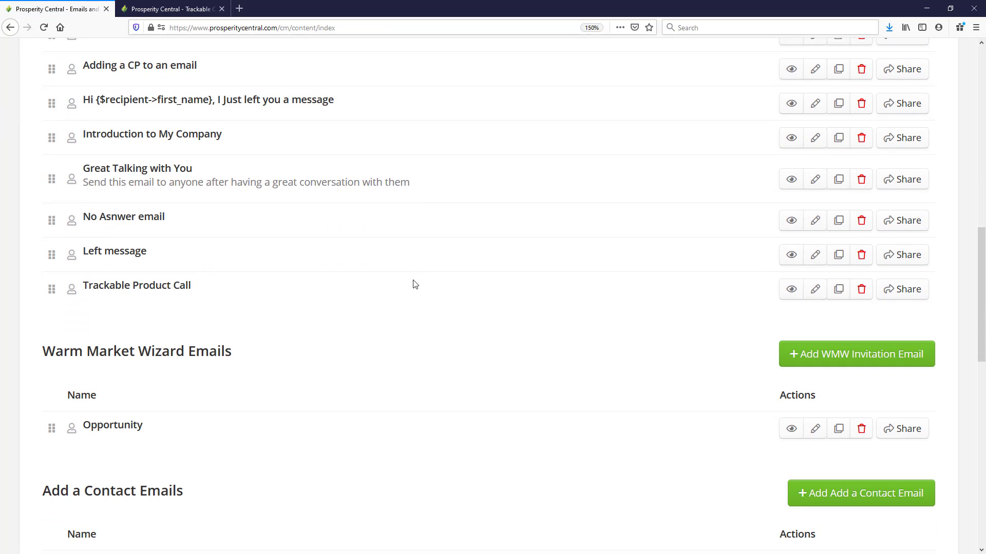